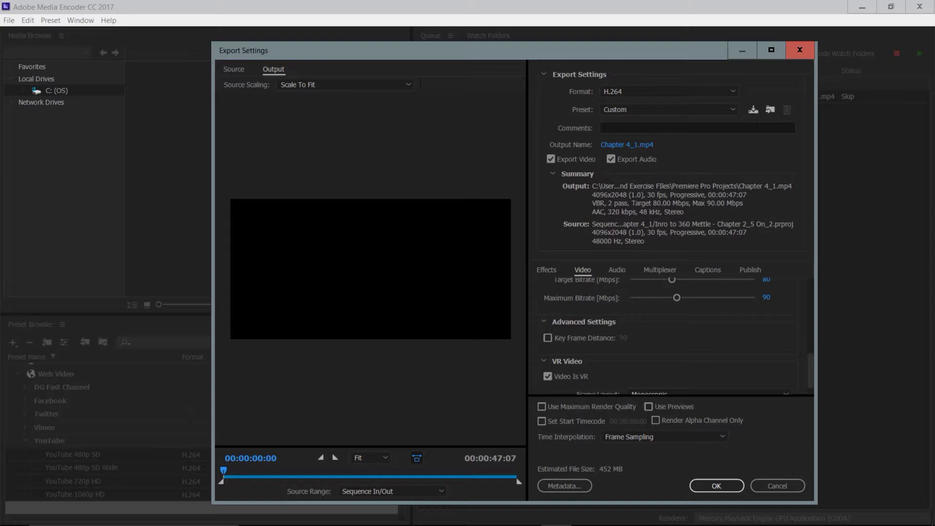
# - Enable the YouTube destination in the Publish settings, leaving privacy at Unlisted
pyautogui.click(750, 270)
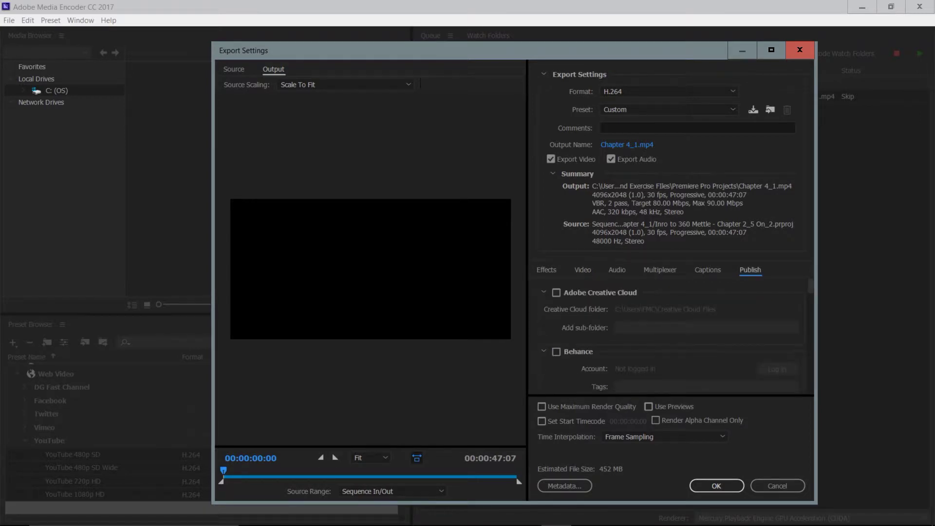
pyautogui.scroll(-5, 672, 336)
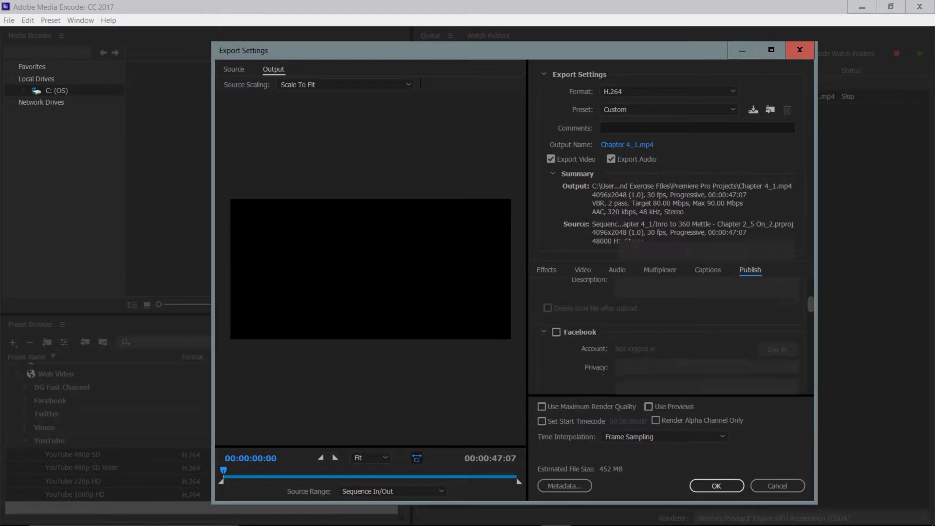
pyautogui.scroll(-5, 672, 336)
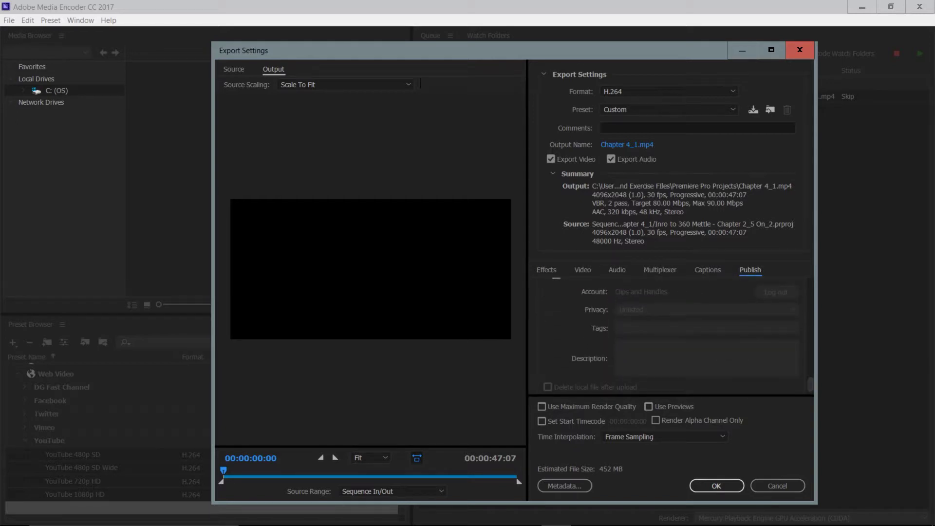
pyautogui.scroll(-1, 672, 336)
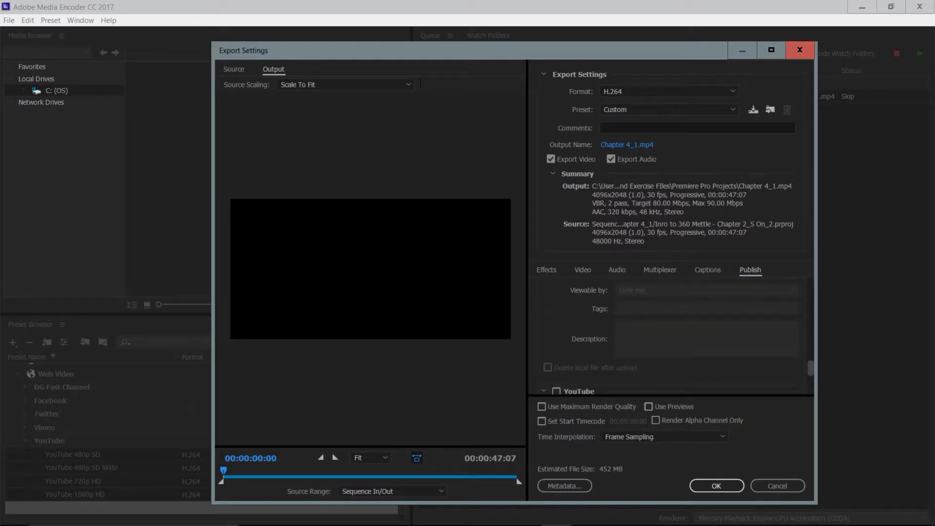
pyautogui.click(556, 391)
pyautogui.scroll(-4, 672, 336)
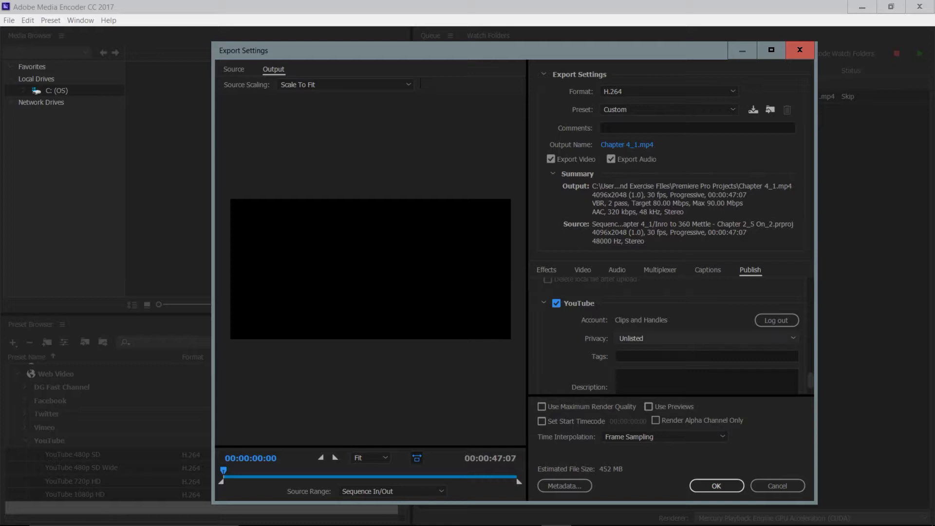
# - Make the YouTube upload Private, tagged 'Travel Montage', with description 'My Travel Video'
pyautogui.click(706, 337)
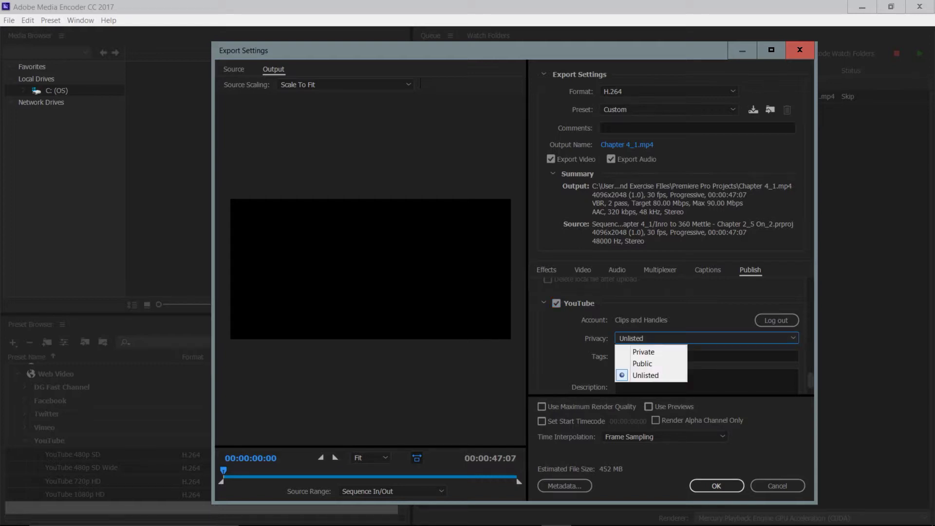
pyautogui.click(643, 352)
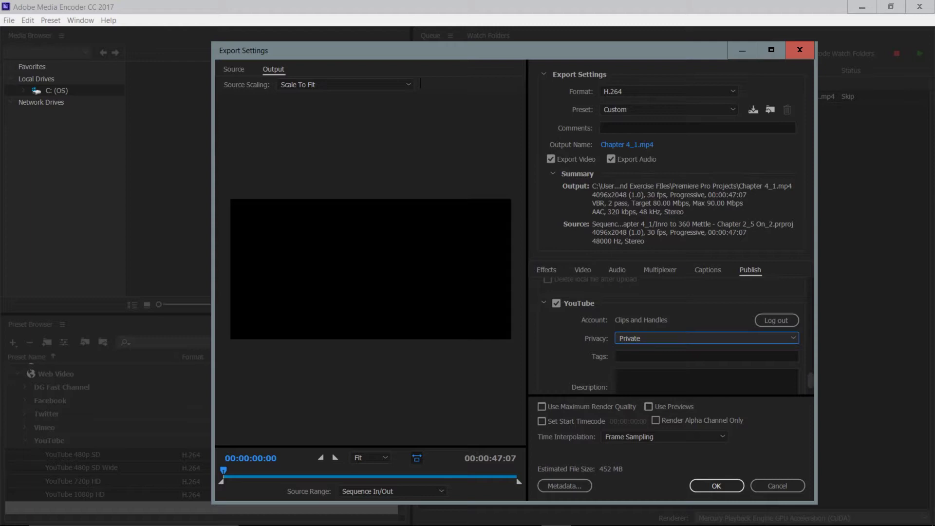
pyautogui.rightClick(627, 357)
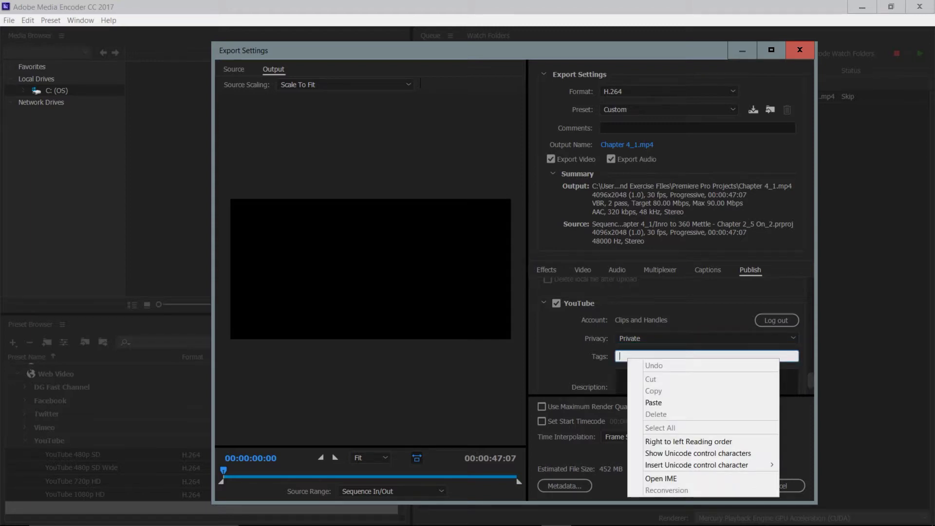
pyautogui.press('Escape')
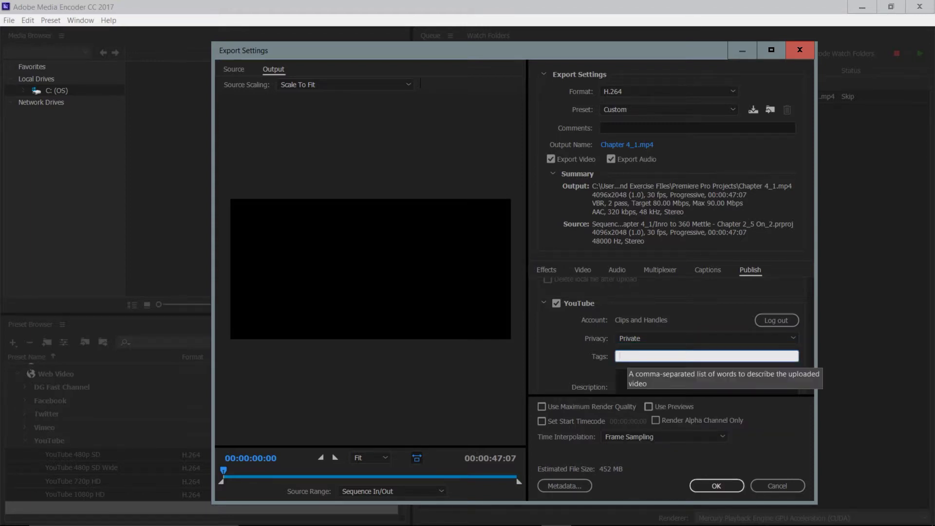
pyautogui.write('Travel Montage')
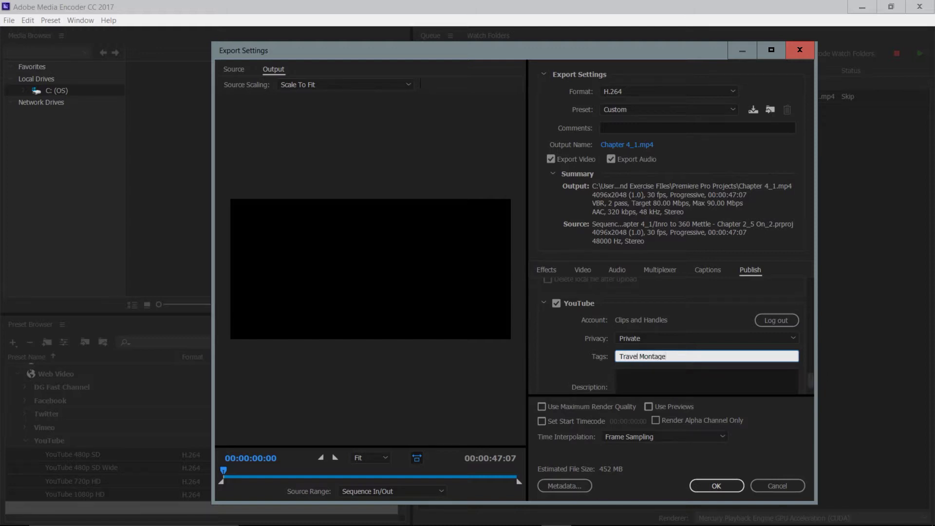
pyautogui.press('Tab')
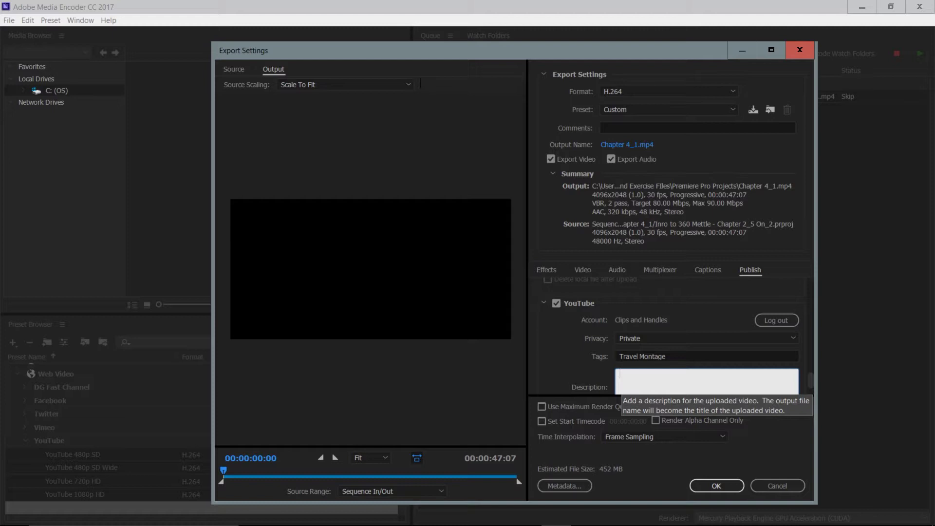
pyautogui.write('My Travel Video')
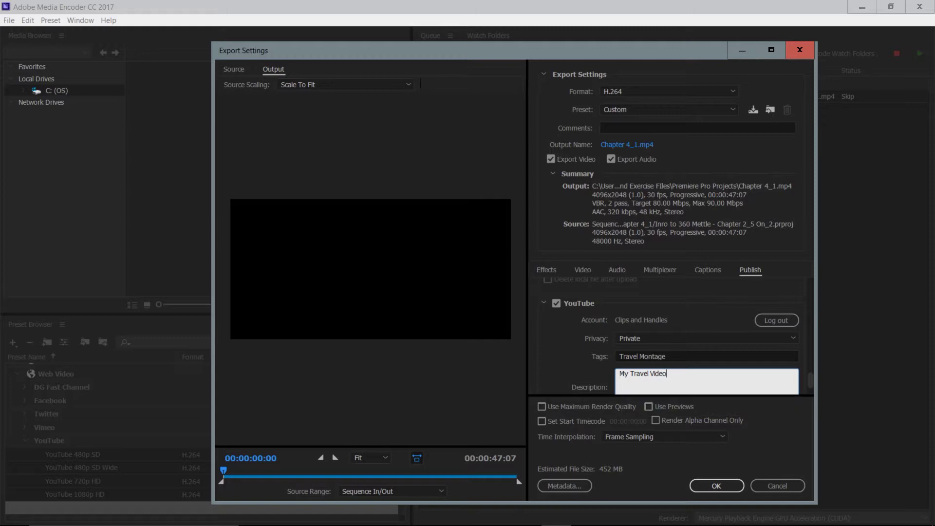
pyautogui.press('Tab')
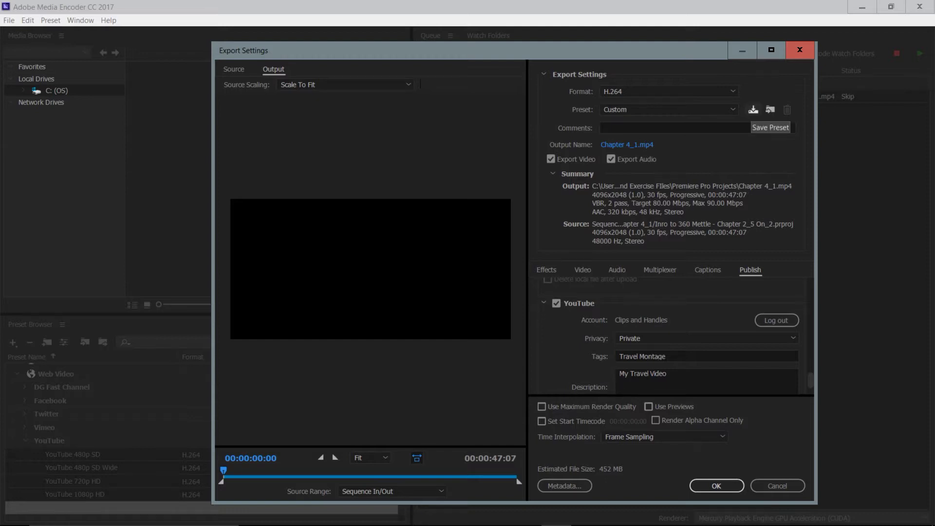
# - Save a preset with publish settings, renaming the 2160p copy to 'YouTube 4K 360 80'
pyautogui.click(753, 109)
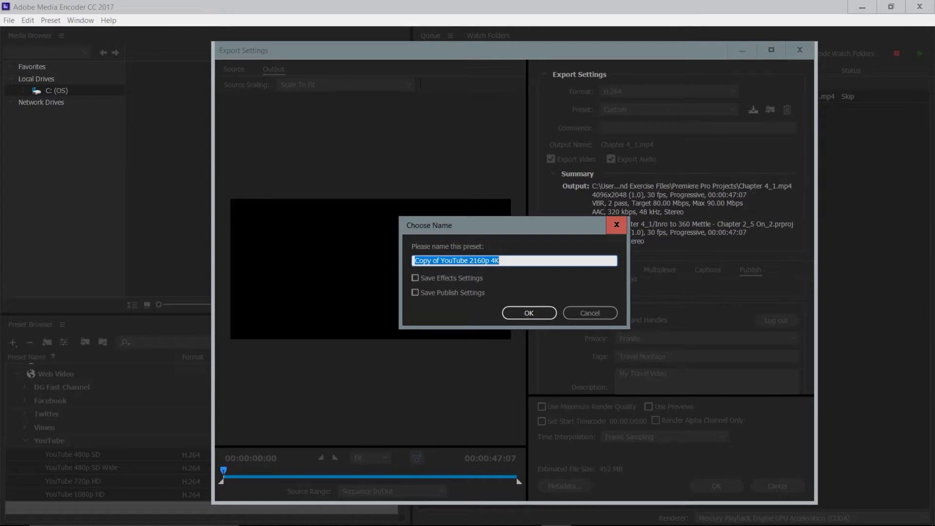
pyautogui.click(414, 292)
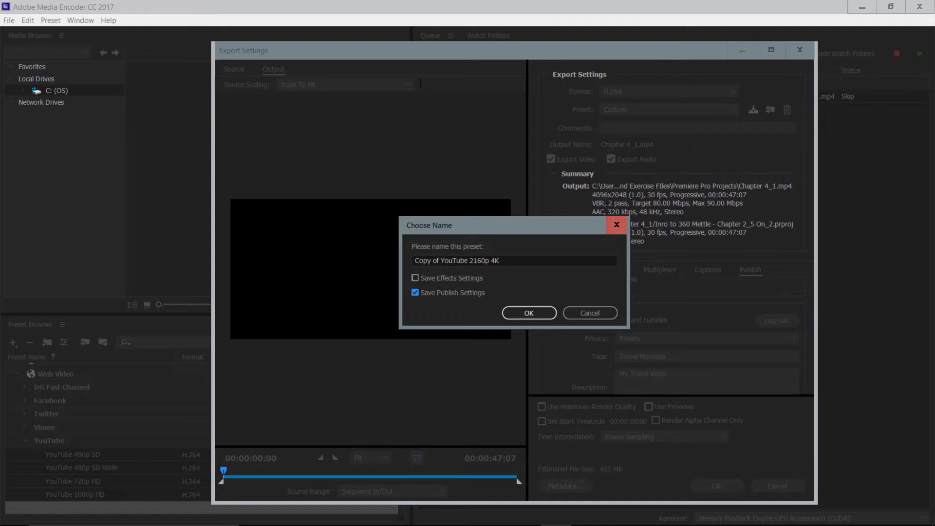
pyautogui.click(514, 261)
pyautogui.moveTo(441, 260); pyautogui.dragTo(415, 261)
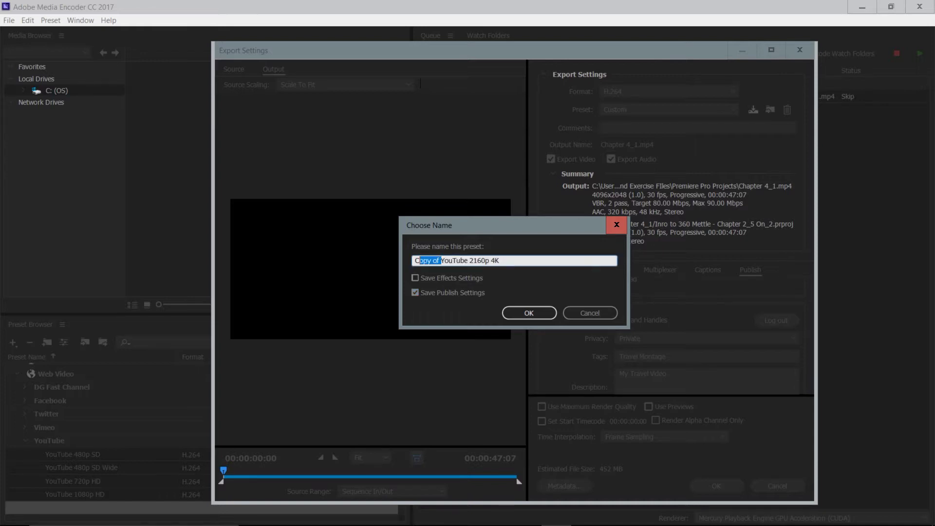
pyautogui.press('BackSpace')
pyautogui.doubleClick(454, 261)
pyautogui.press('BackSpace')
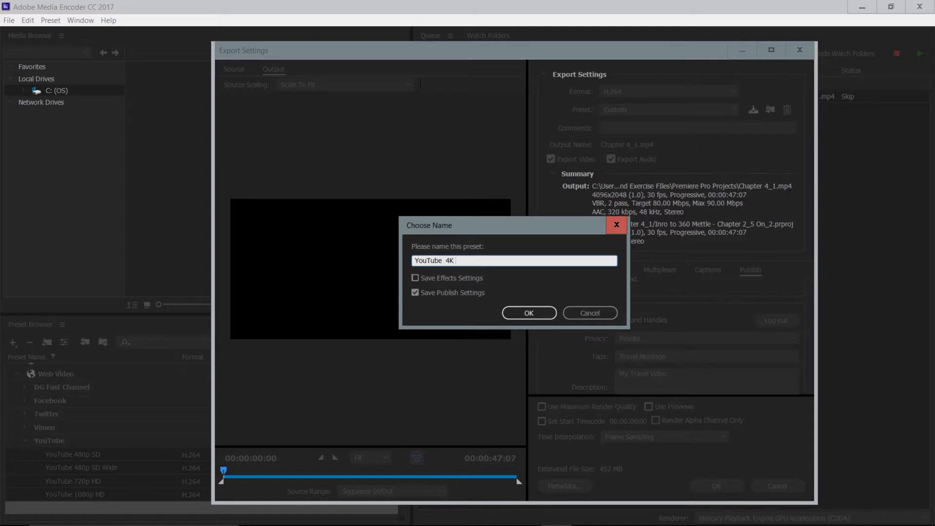
pyautogui.write('360')
pyautogui.press('BackSpace')
pyautogui.write('80')
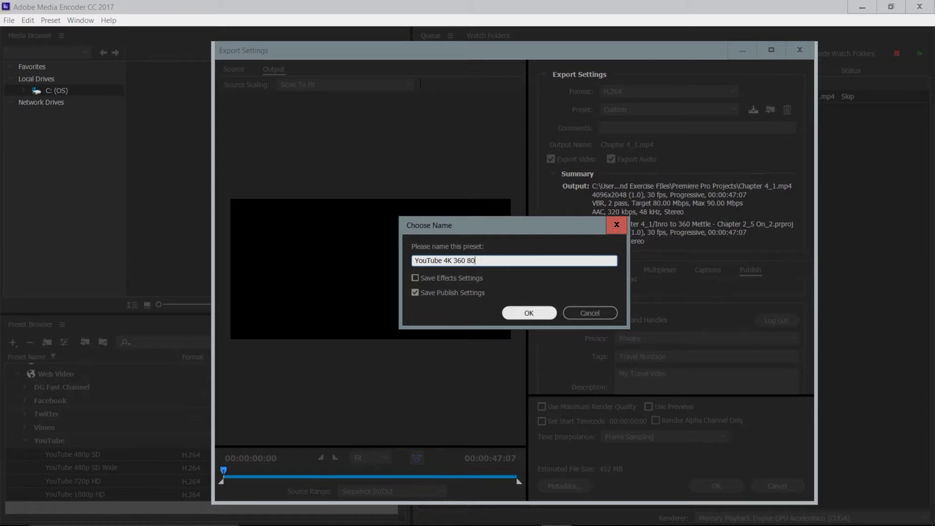
pyautogui.click(529, 313)
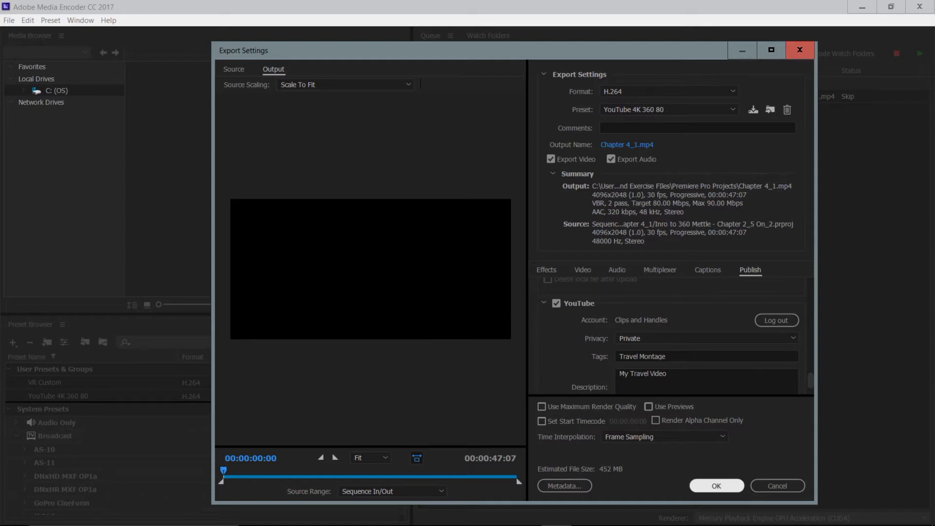
# - Accept the export settings so the Chapter 4_1 job uses YouTube 4K 360 80
pyautogui.click(717, 486)
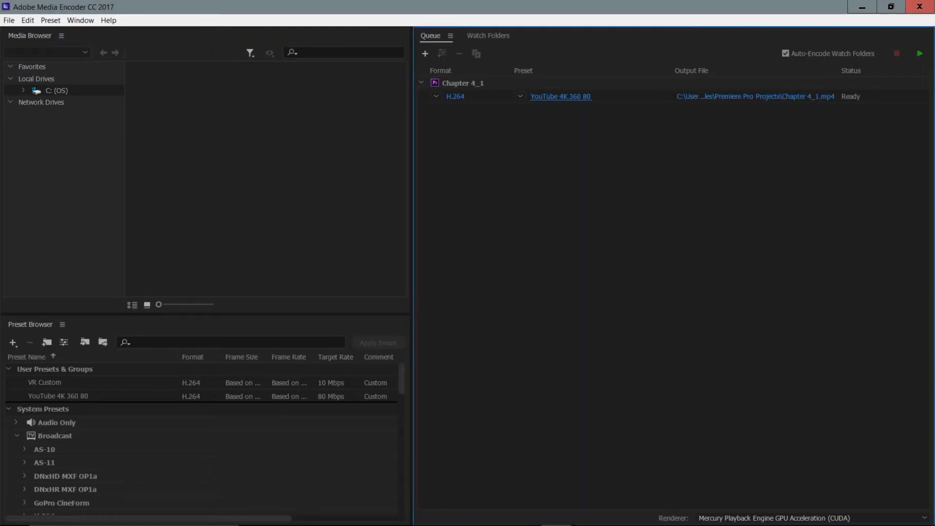
pyautogui.moveTo(45, 397)
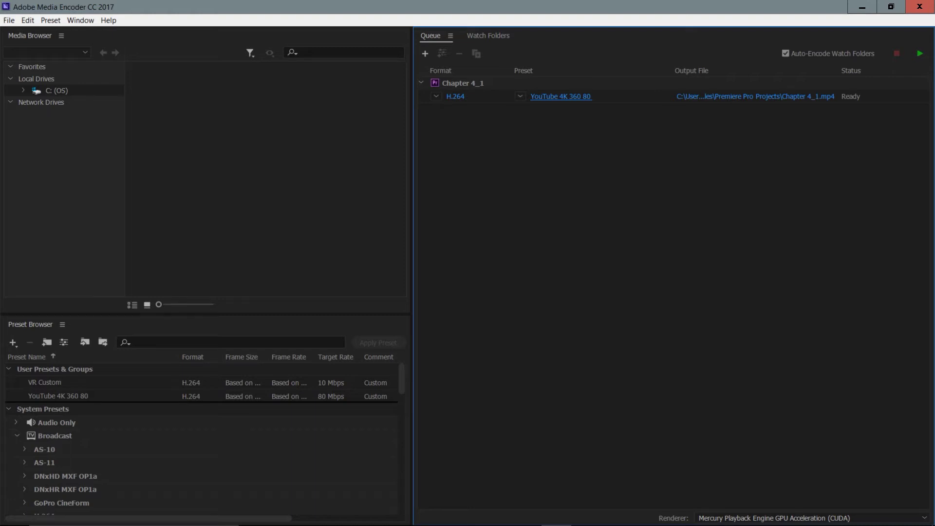
# - Save Chapter 4_1.mp4 to Desktop > Mettle Projects and Exercise Files > 360 Video Upload
pyautogui.click(754, 96)
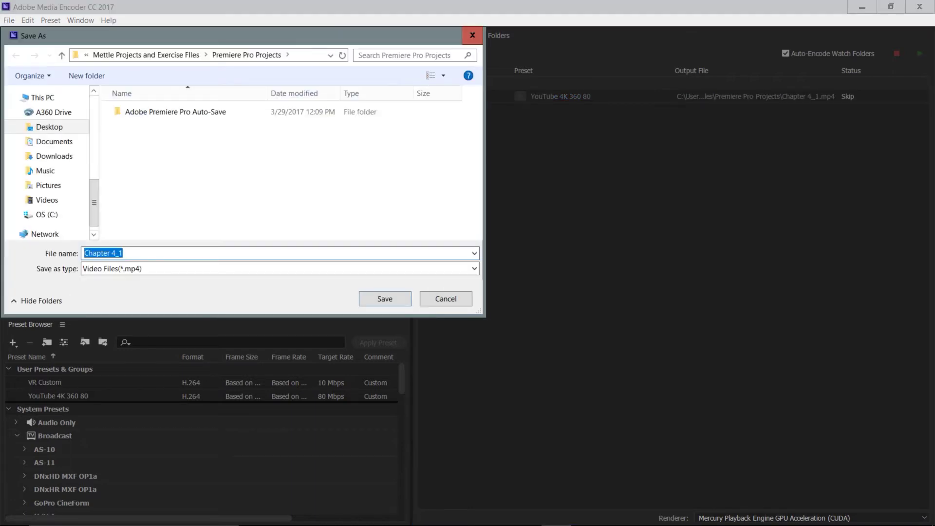
pyautogui.click(49, 127)
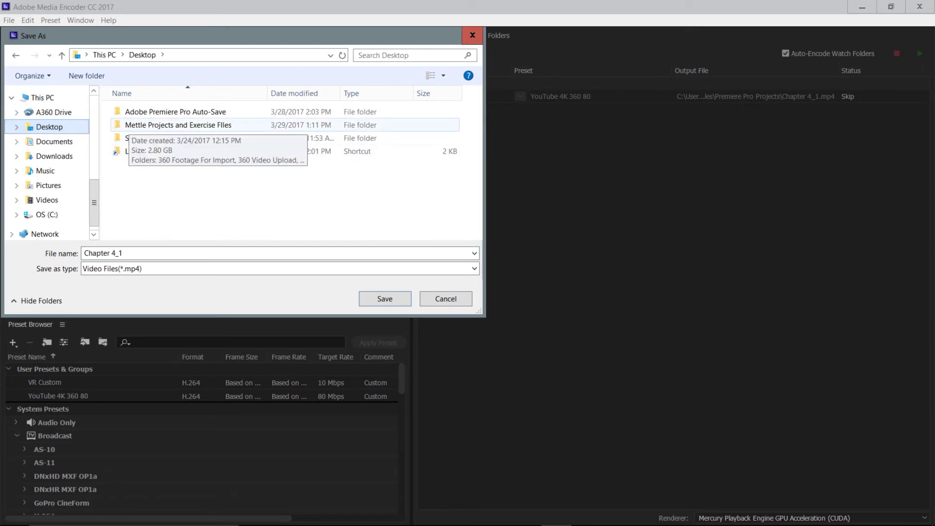
pyautogui.doubleClick(147, 124)
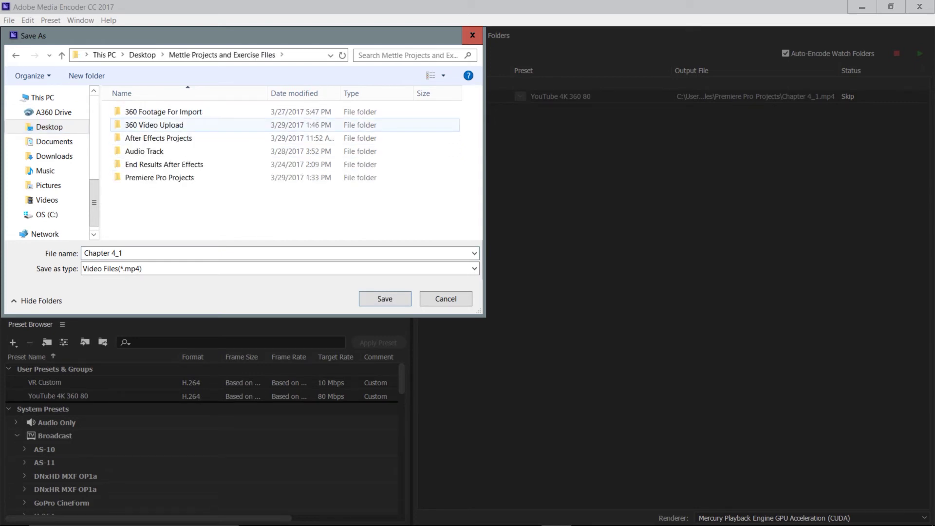
pyautogui.doubleClick(146, 125)
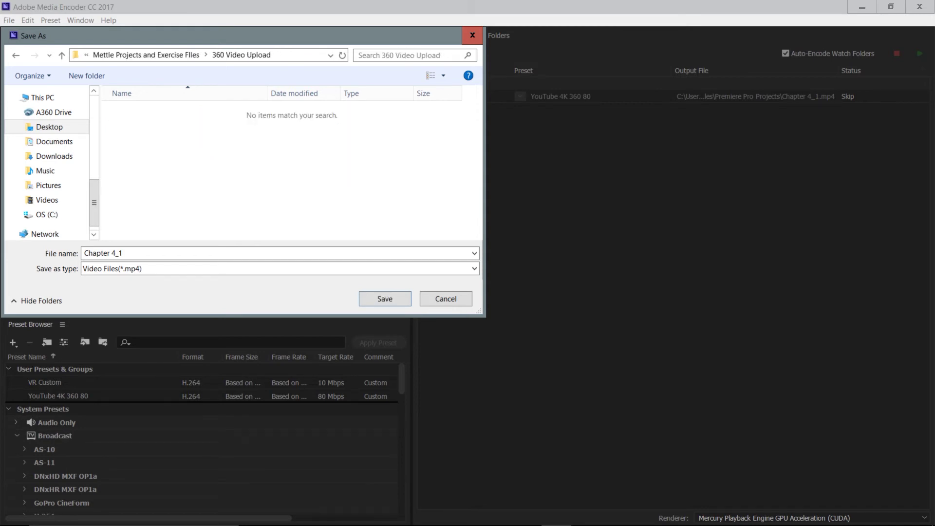
pyautogui.press('Return')
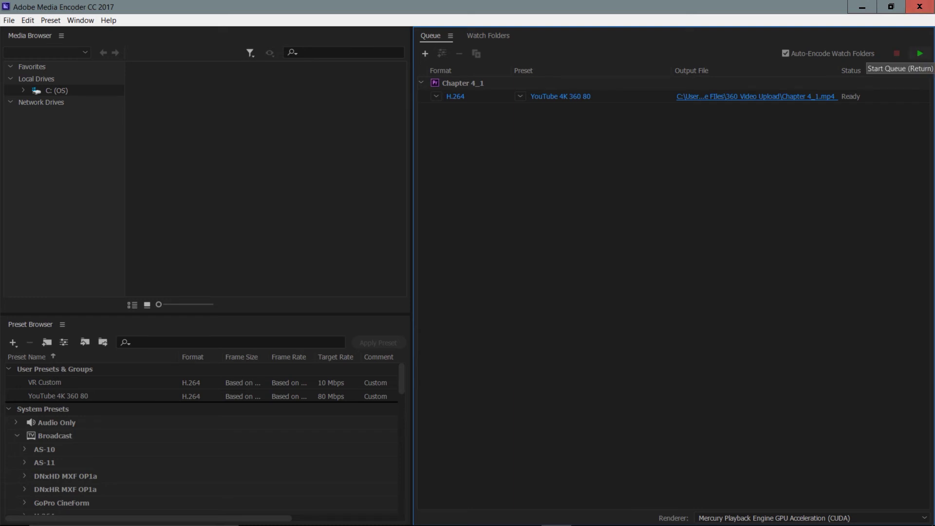
# - Start the queue to encode Chapter 4_1 ahead of its YouTube upload
pyautogui.click(919, 53)
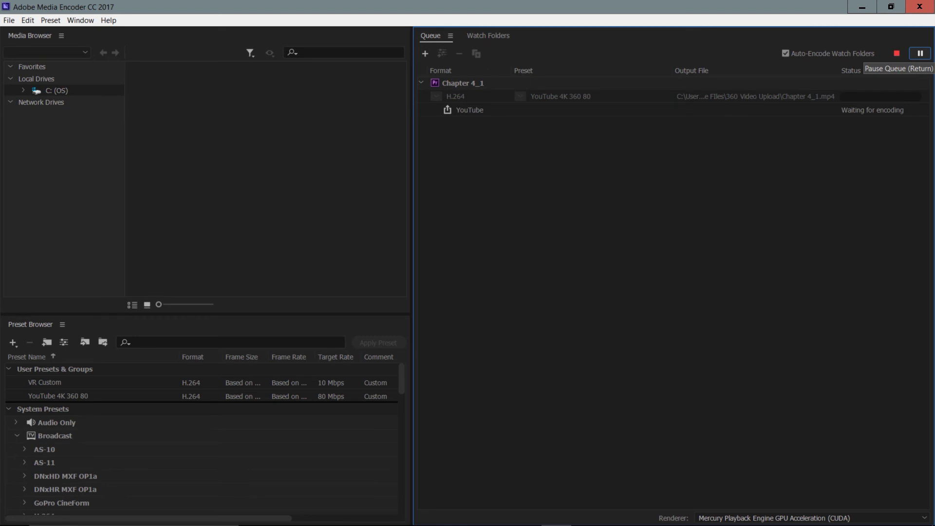